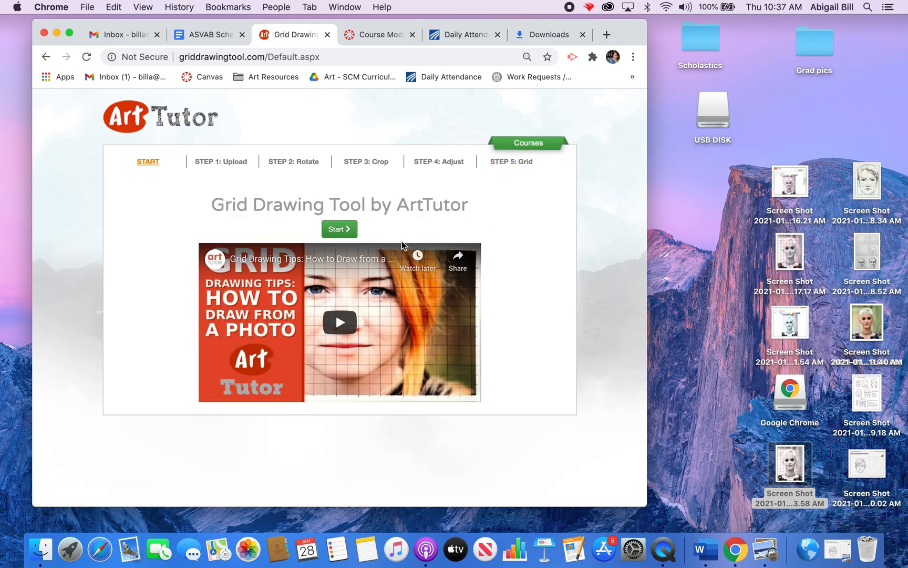
Step: Upload the portrait image "Screen Shot 2021-01-28 at 8.11.40 AM.png" from the Desktop to the grid drawing tool
{"action": "left_click", "coordinate": [233, 170]}
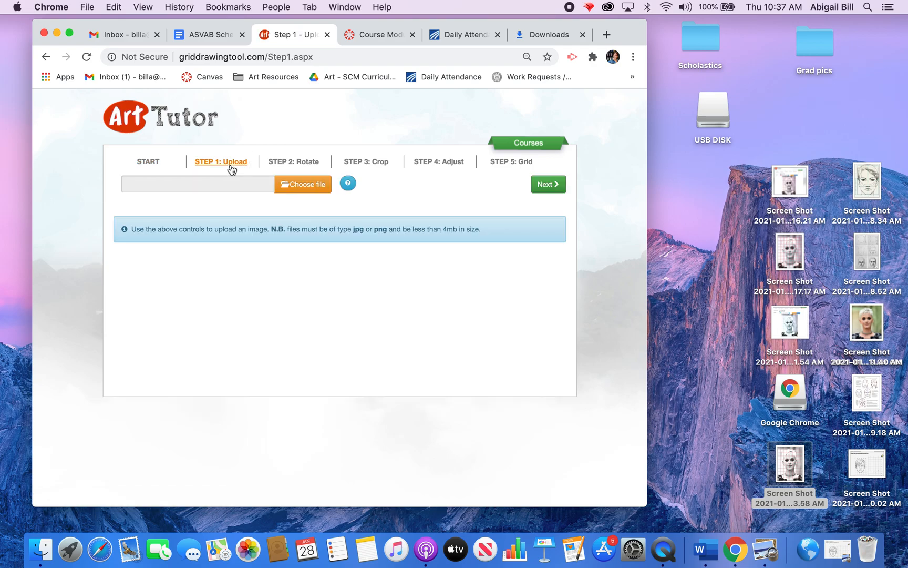
{"action": "left_click", "coordinate": [307, 182]}
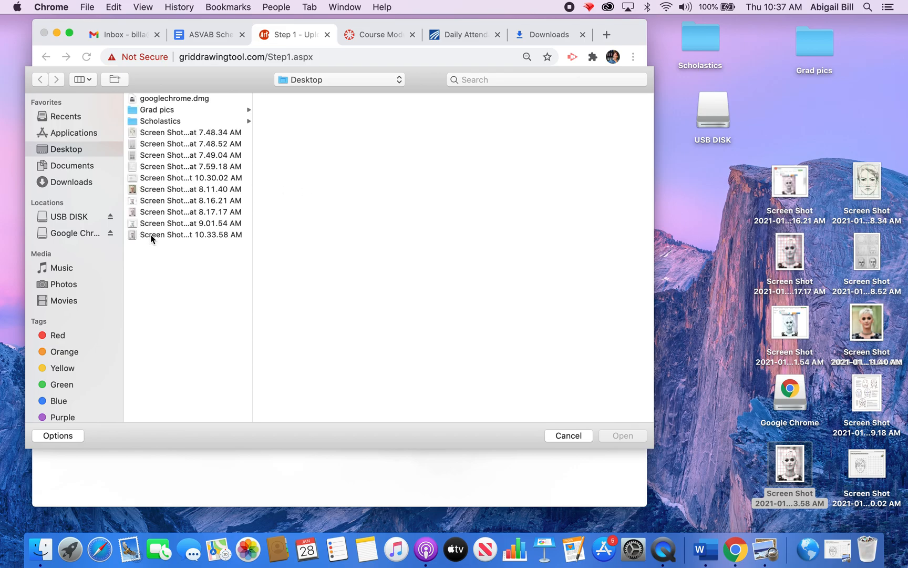
{"action": "left_click", "coordinate": [152, 190]}
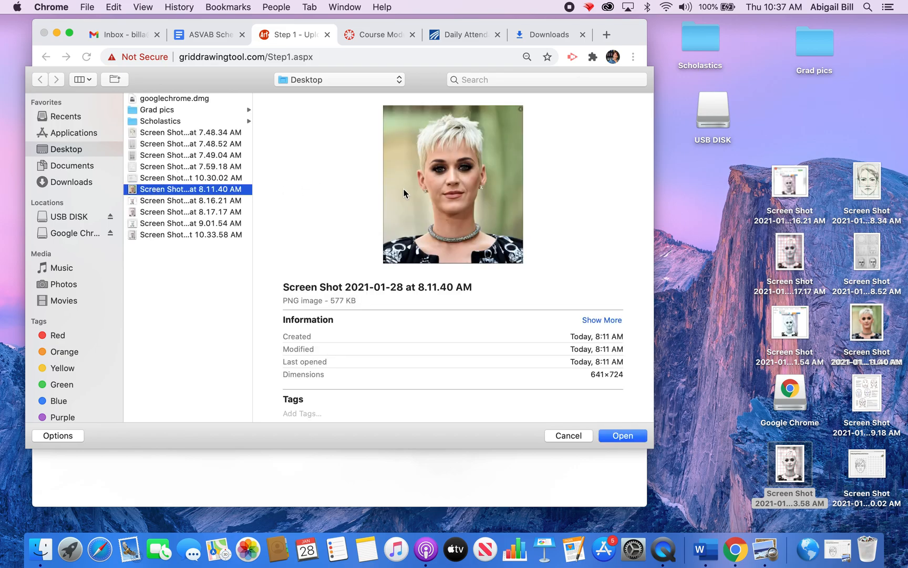
{"action": "left_click", "coordinate": [622, 436]}
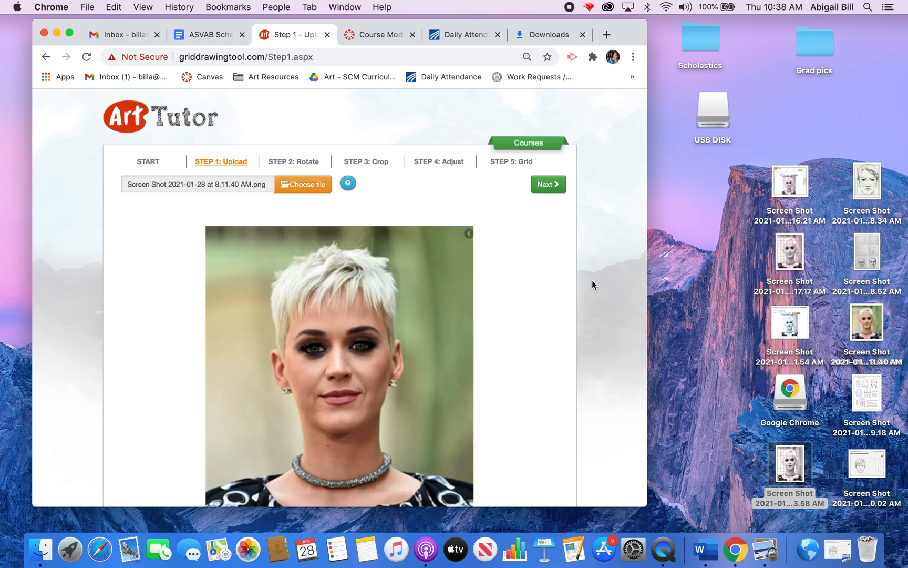
{"action": "scroll", "coordinate": [592, 280], "scroll_direction": "down", "scroll_amount": 2}
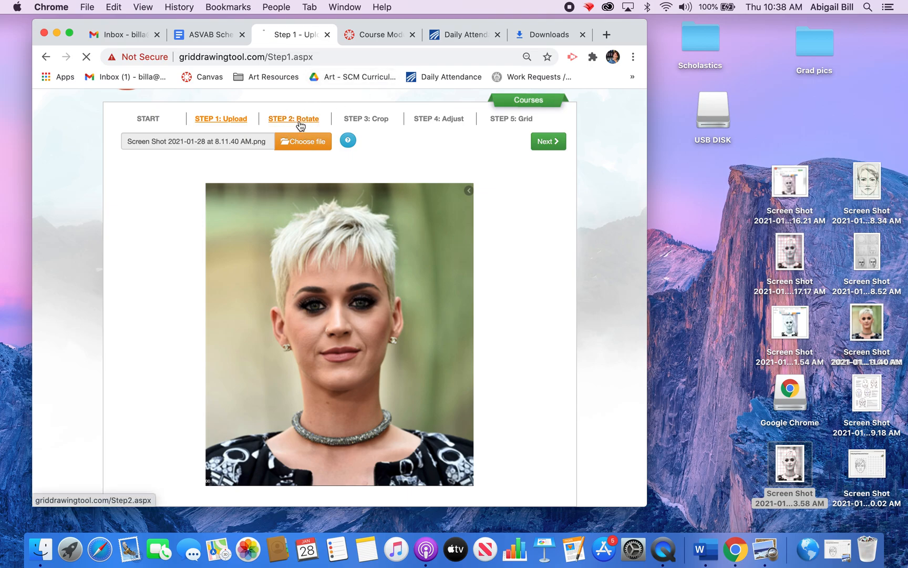
Step: Go through the rotation stage, keeping the portrait upright, and continue to cropping
{"action": "left_click", "coordinate": [301, 125]}
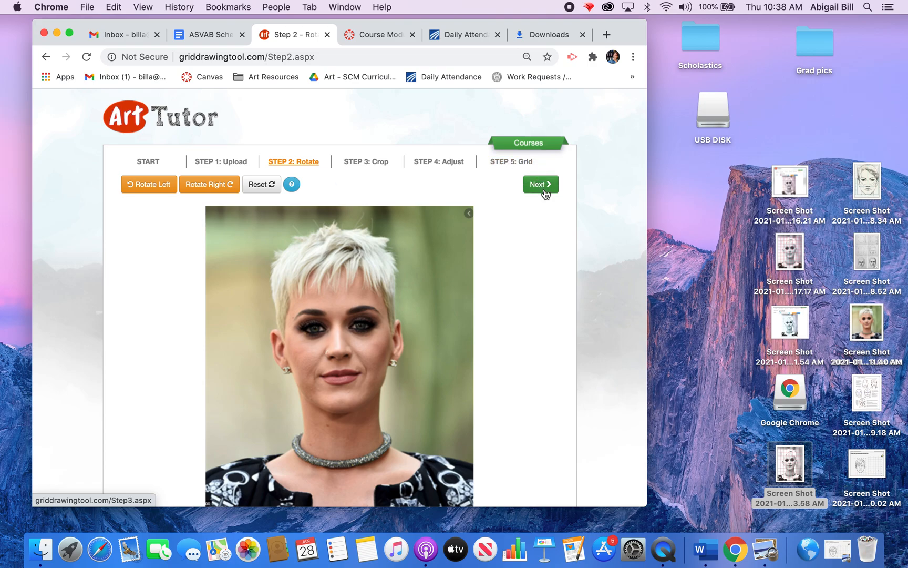
{"action": "left_click", "coordinate": [166, 188]}
{"action": "left_click", "coordinate": [209, 185]}
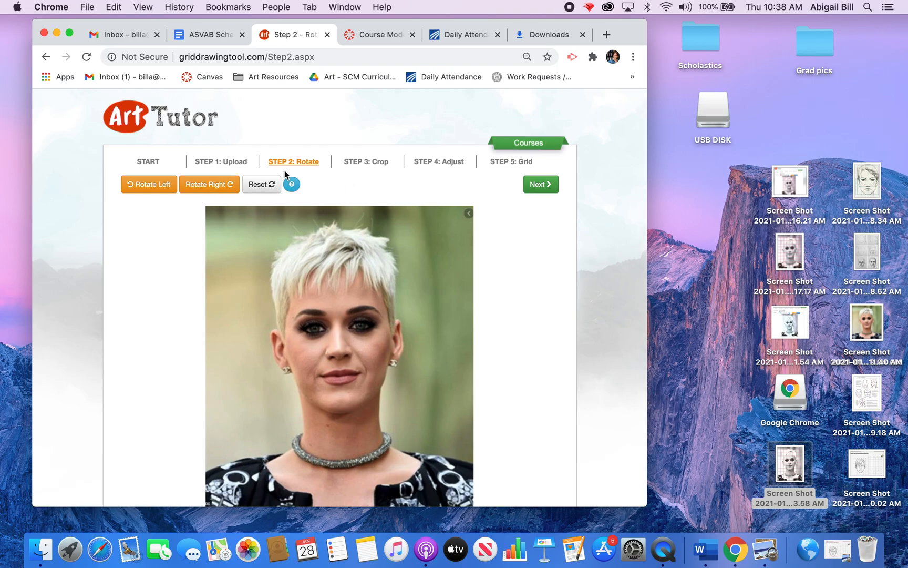
{"action": "left_click", "coordinate": [540, 186]}
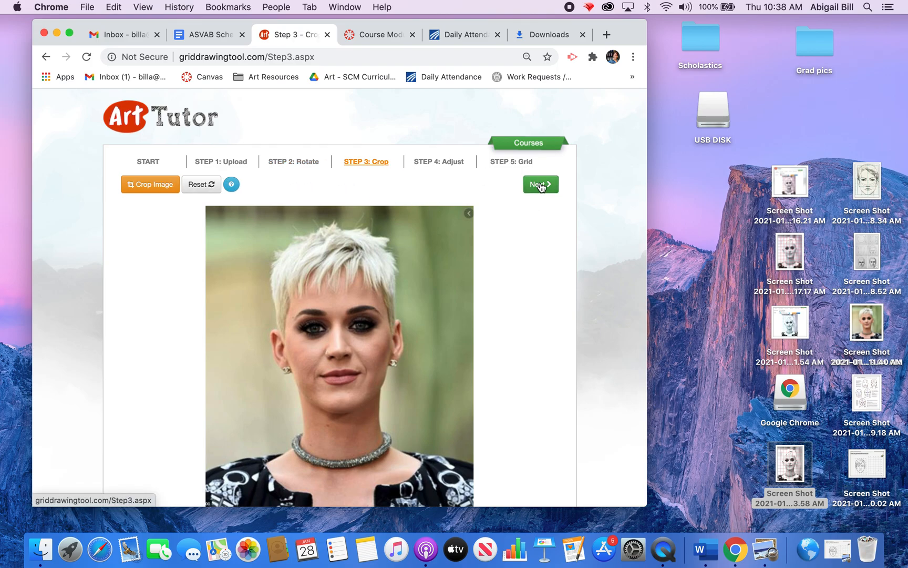
Step: Crop the portrait to trim narrow strips off its edges, keeping the whole head, neck and shoulders
{"action": "left_click_drag", "start_coordinate": [219, 208], "coordinate": [453, 502]}
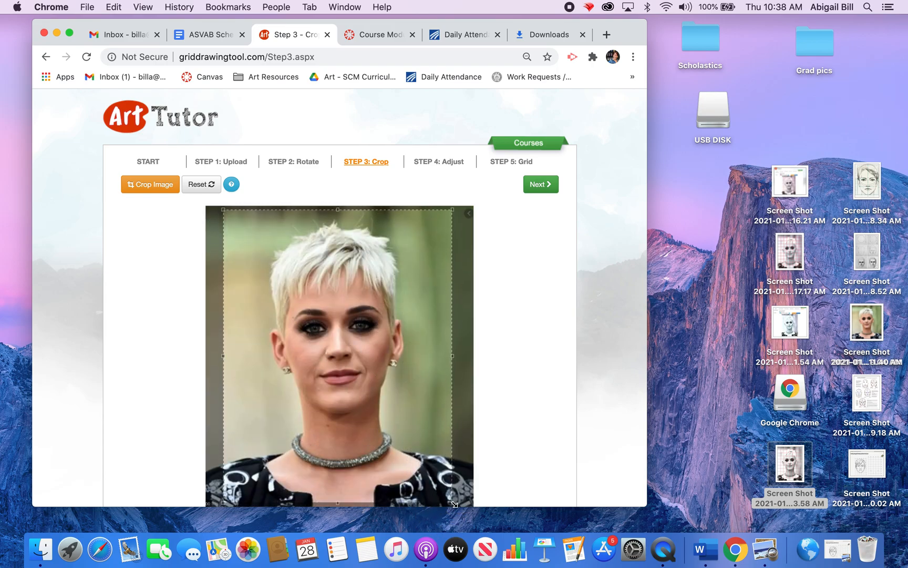
{"action": "scroll", "coordinate": [495, 370], "scroll_direction": "down", "scroll_amount": 1}
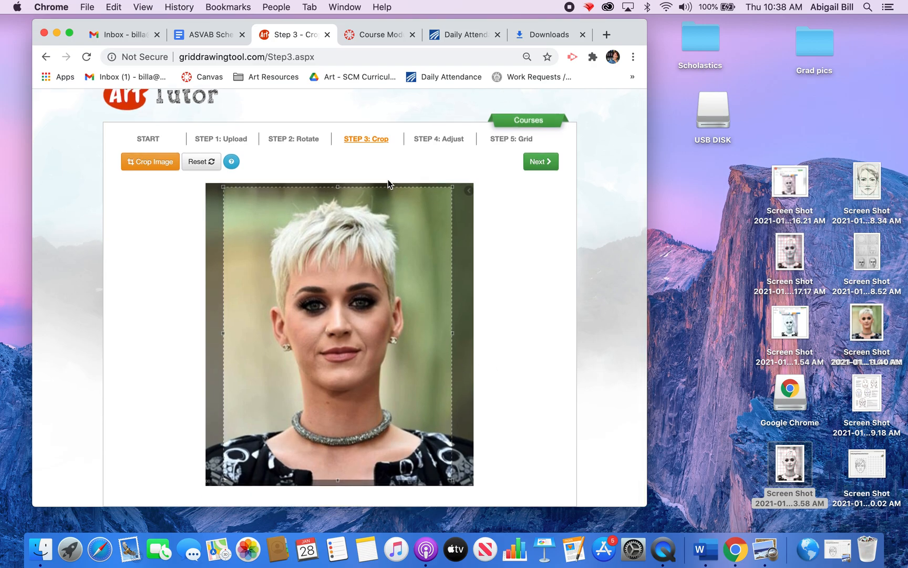
{"action": "left_click", "coordinate": [151, 163]}
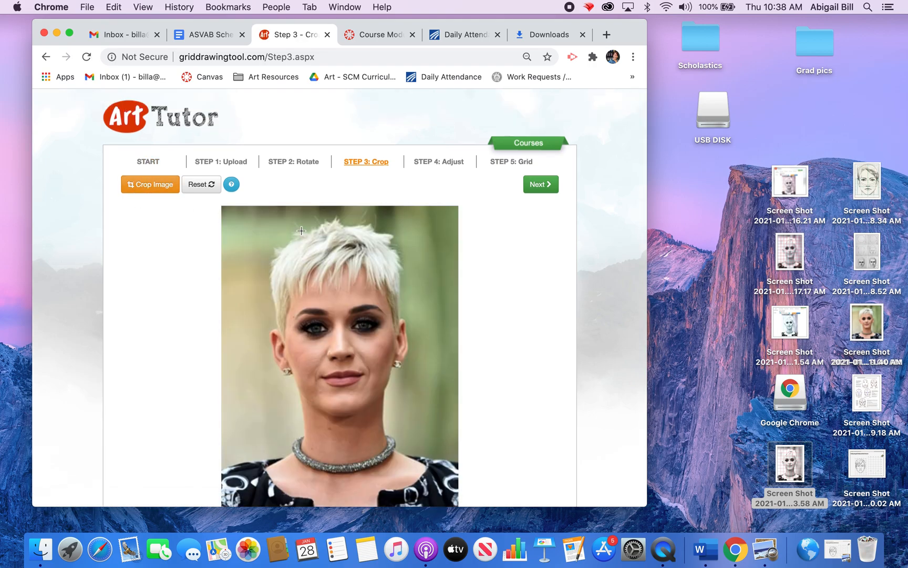
{"action": "scroll", "coordinate": [502, 374], "scroll_direction": "down", "scroll_amount": 1}
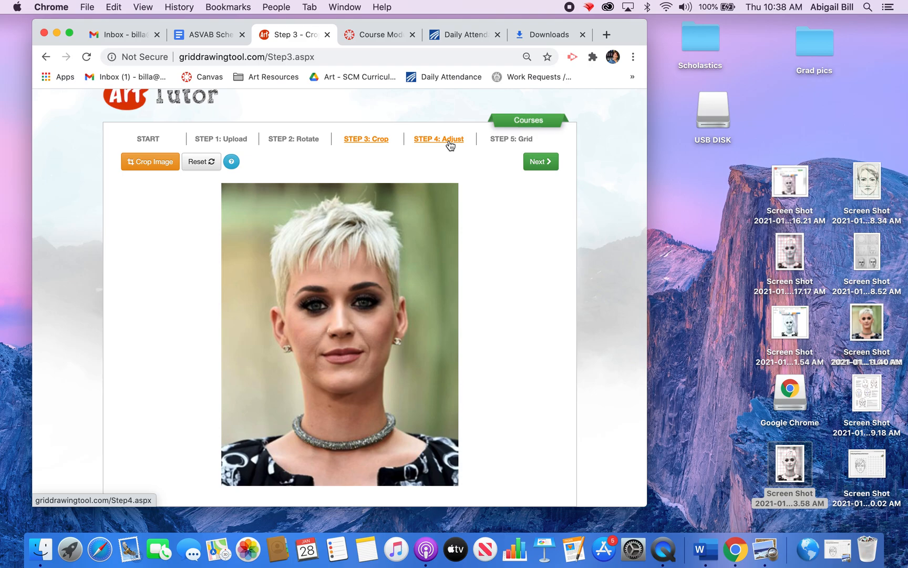
Step: Continue to the adjustment stage and lower the portrait's saturation by nine steps, past greyscale into inverted colours
{"action": "left_click", "coordinate": [534, 162]}
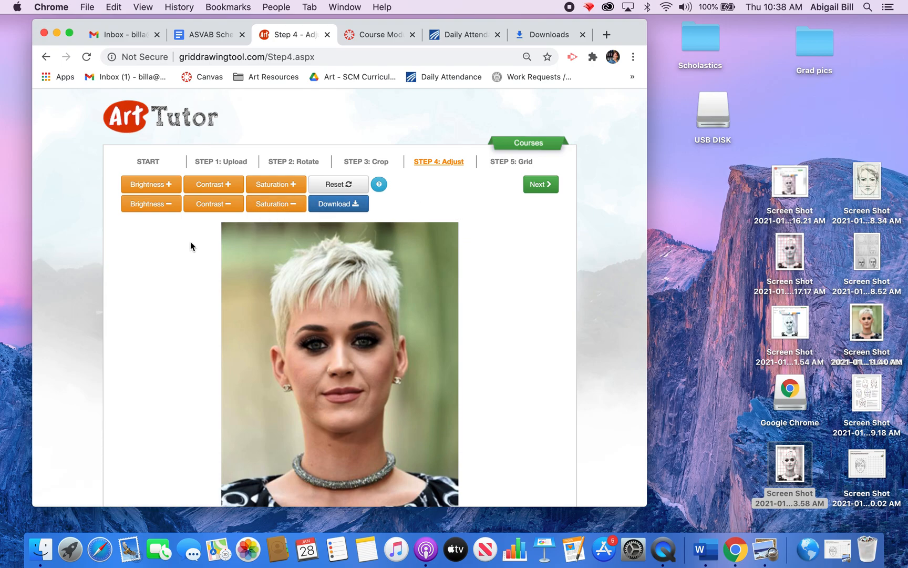
{"action": "left_click", "coordinate": [291, 209]}
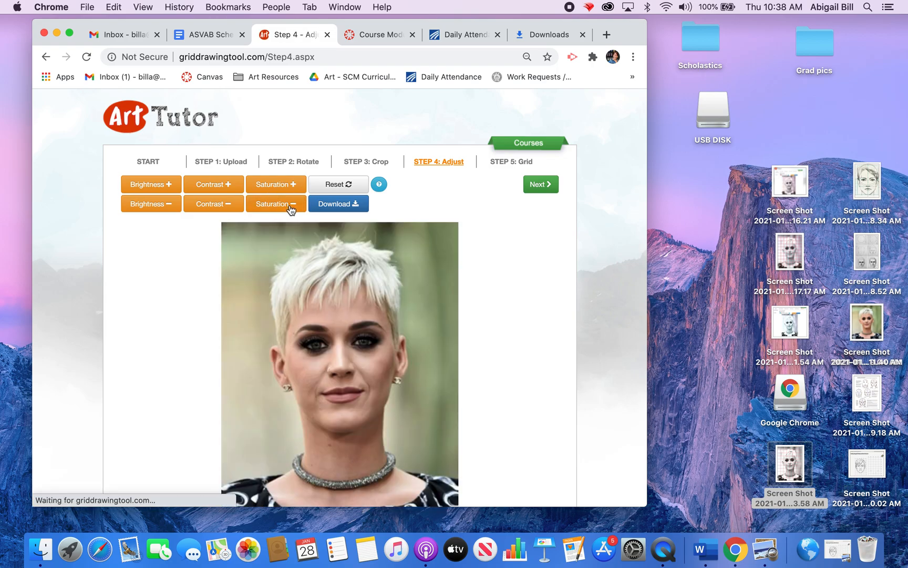
{"action": "left_click", "coordinate": [291, 209]}
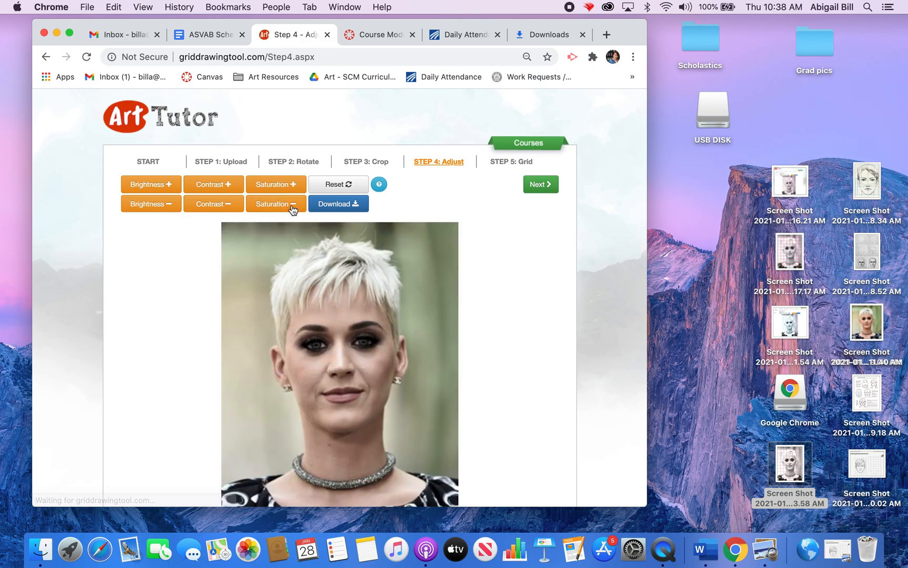
{"action": "left_click", "coordinate": [293, 210]}
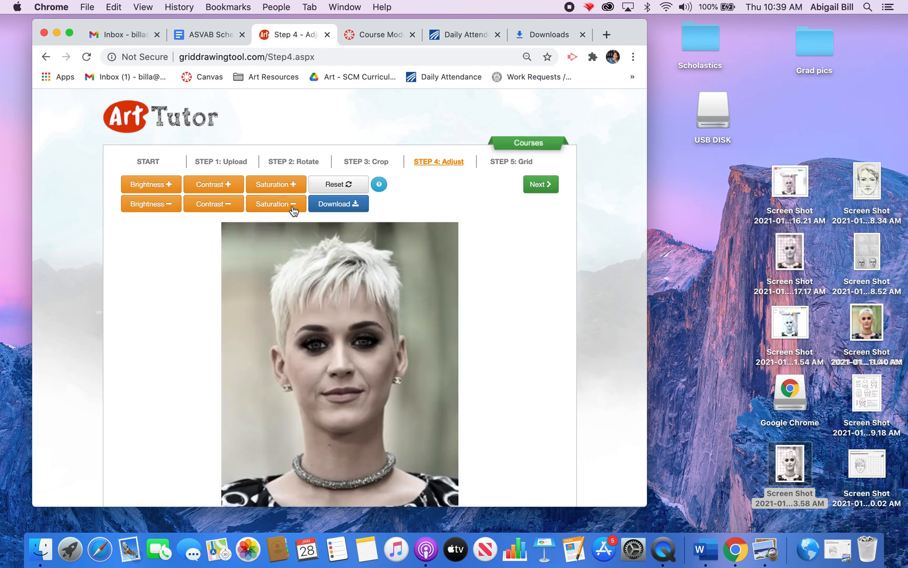
{"action": "left_click", "coordinate": [293, 210]}
{"action": "left_click", "coordinate": [294, 210]}
{"action": "left_click", "coordinate": [294, 209]}
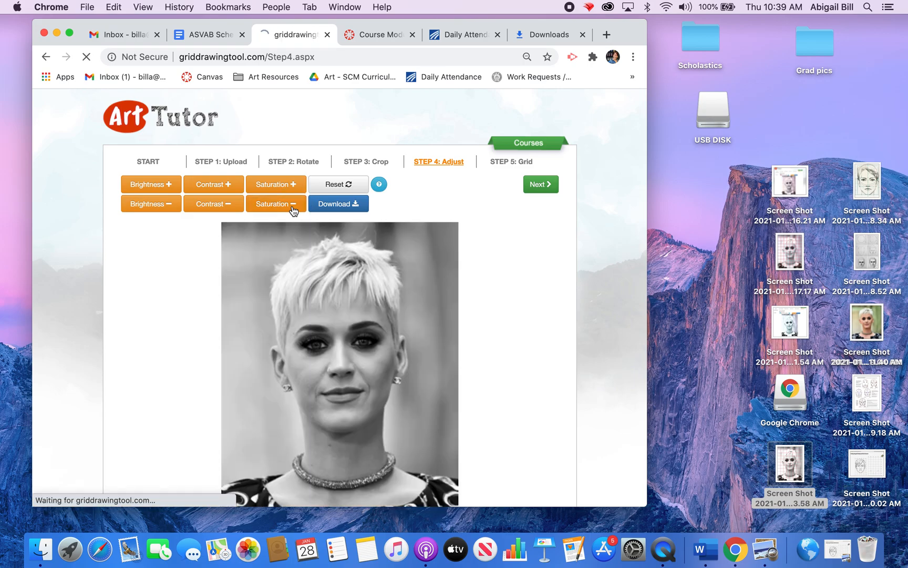
{"action": "left_click", "coordinate": [293, 209]}
{"action": "left_click", "coordinate": [293, 209]}
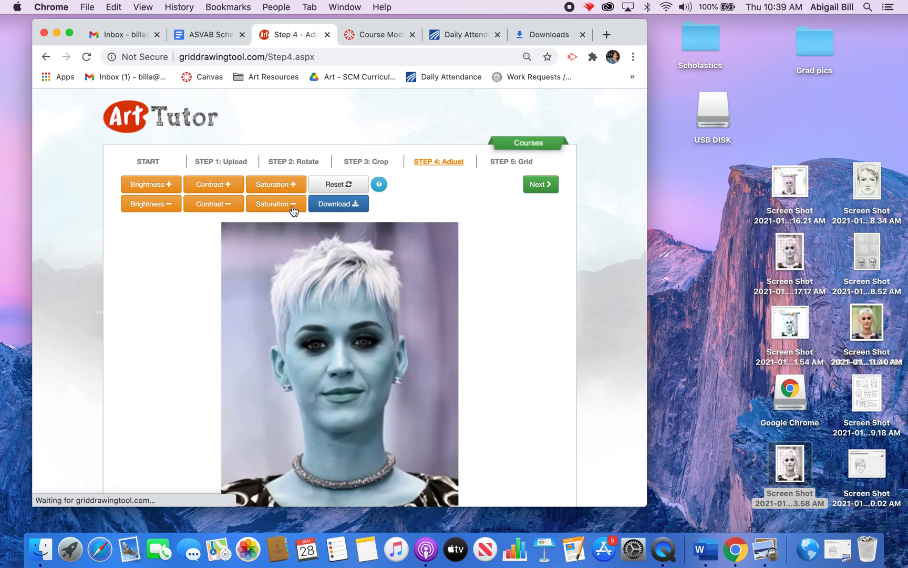
{"action": "left_click", "coordinate": [293, 209]}
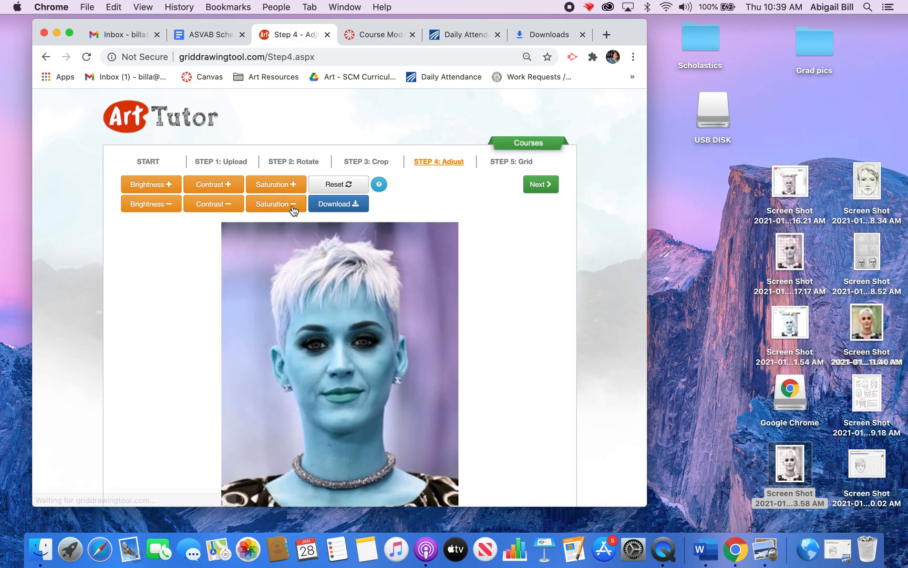
Step: Raise the saturation by four steps to bring the portrait back close to greyscale
{"action": "left_click", "coordinate": [291, 187]}
{"action": "left_click", "coordinate": [292, 189]}
{"action": "left_click", "coordinate": [292, 189]}
{"action": "left_click", "coordinate": [293, 189]}
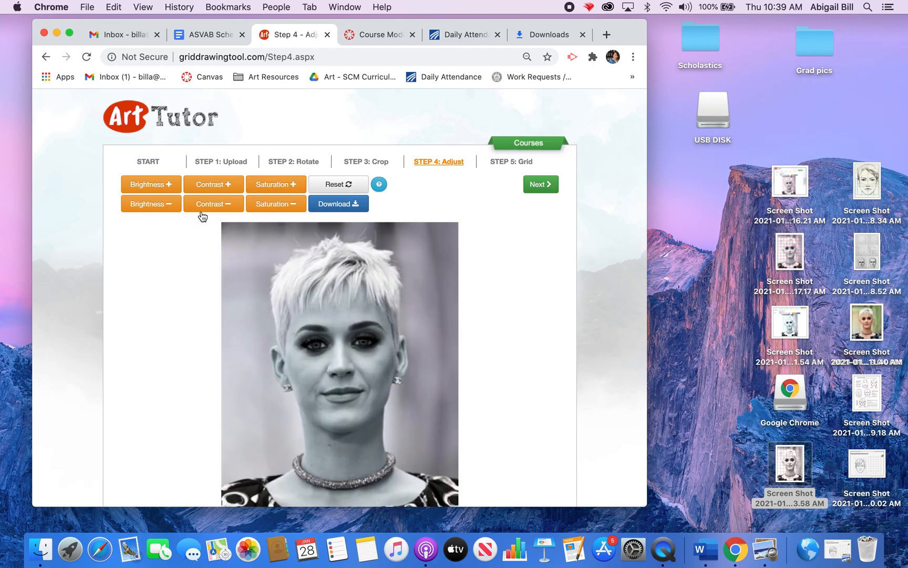
Step: Increase the portrait's contrast and brightness by one step each and check the facial details up close
{"action": "left_click", "coordinate": [230, 188]}
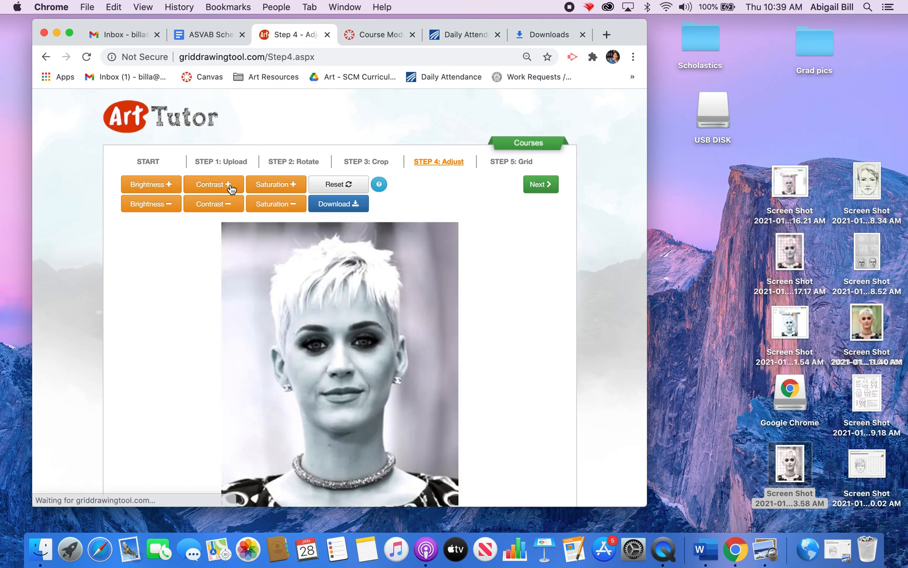
{"action": "left_click", "coordinate": [169, 187]}
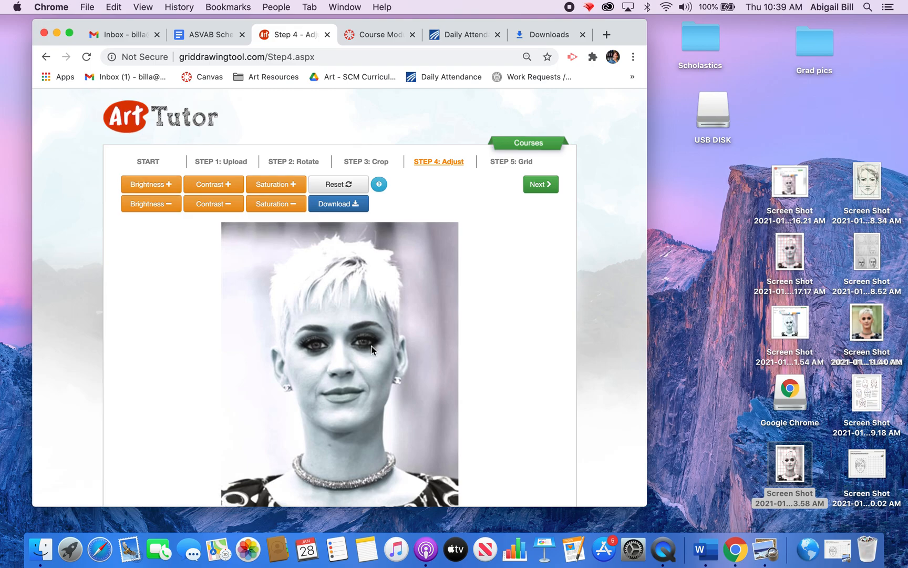
{"action": "scroll", "coordinate": [359, 352], "scroll_direction": "up", "scroll_amount": 10}
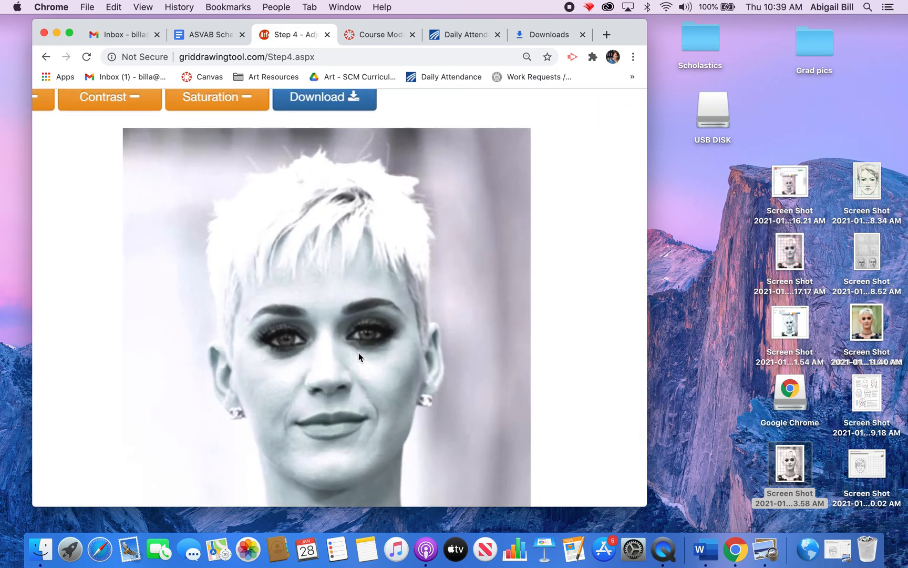
{"action": "scroll", "coordinate": [358, 352], "scroll_direction": "down", "scroll_amount": 10}
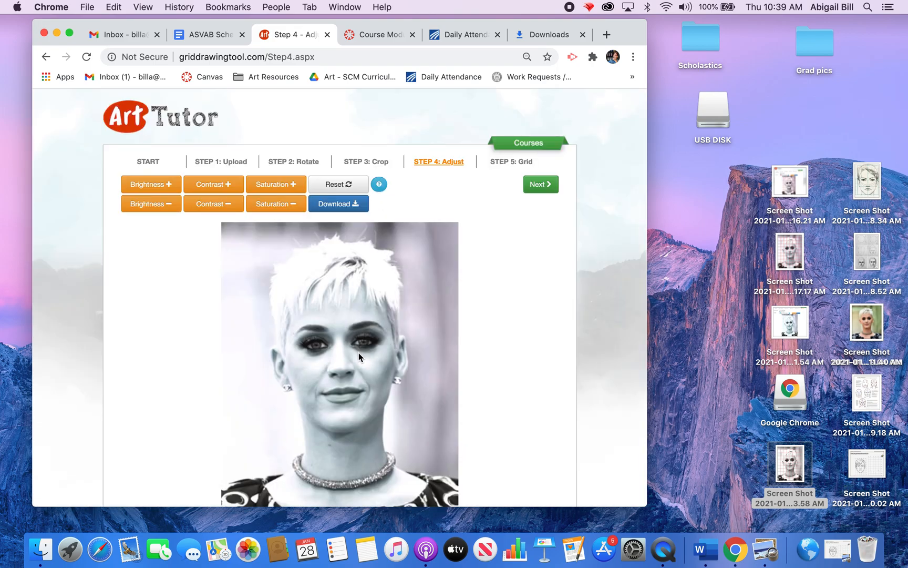
Step: Continue to the grid stage and set the grid to 8 boxes wide
{"action": "scroll", "coordinate": [358, 352], "scroll_direction": "down", "scroll_amount": 2}
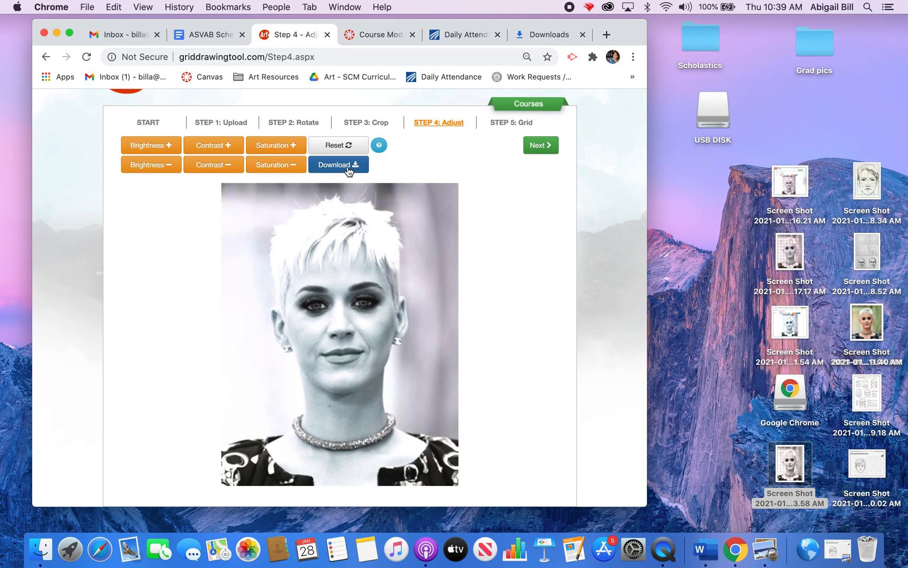
{"action": "left_click", "coordinate": [527, 153]}
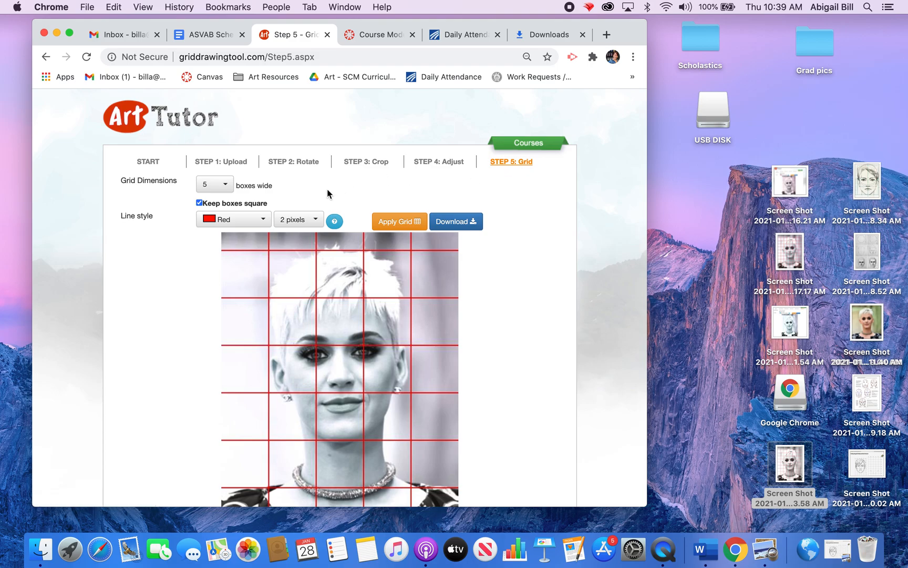
{"action": "scroll", "coordinate": [330, 203], "scroll_direction": "down", "scroll_amount": 1}
{"action": "left_click", "coordinate": [226, 158]}
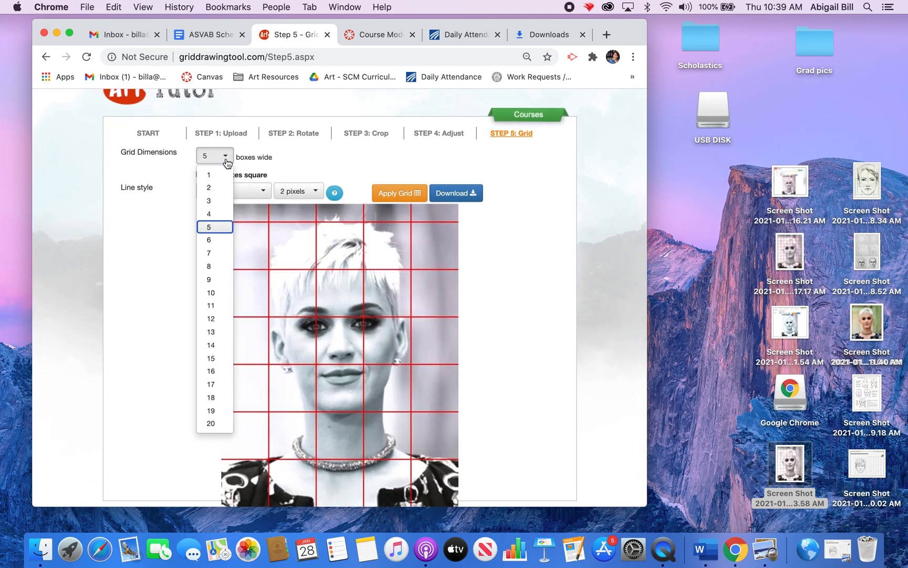
{"action": "left_click", "coordinate": [220, 266]}
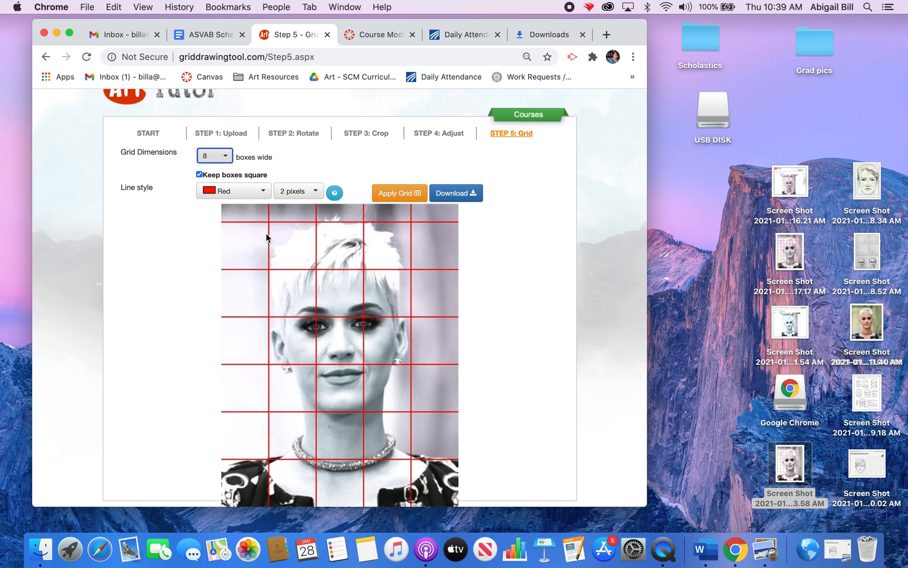
Step: Set the grid line style to 1 pixel thick and keep the line colour Red
{"action": "left_click", "coordinate": [300, 199]}
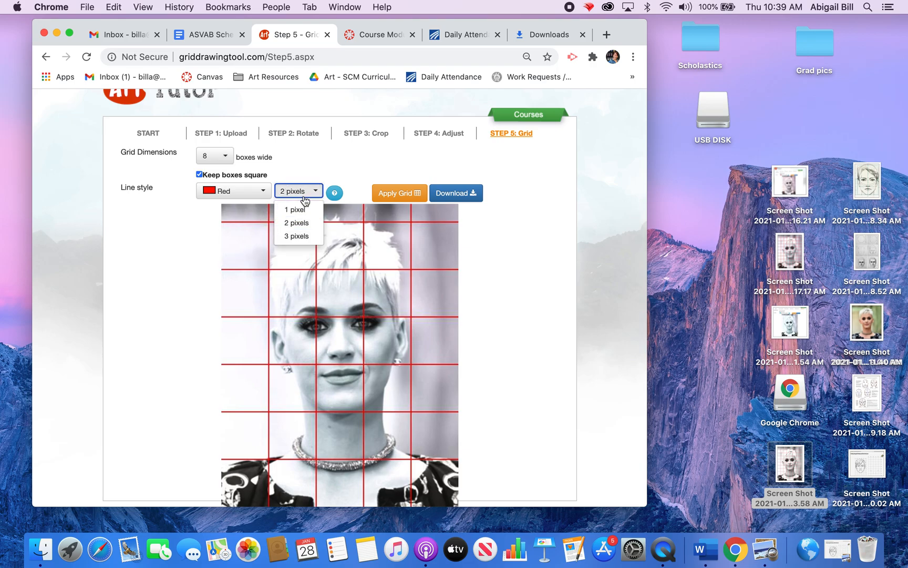
{"action": "left_click", "coordinate": [298, 210]}
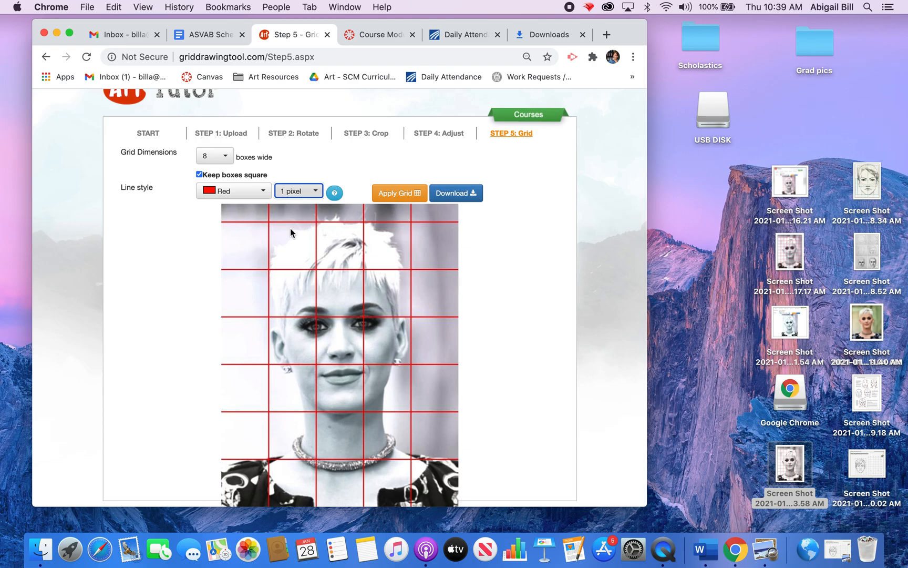
{"action": "left_click", "coordinate": [260, 195]}
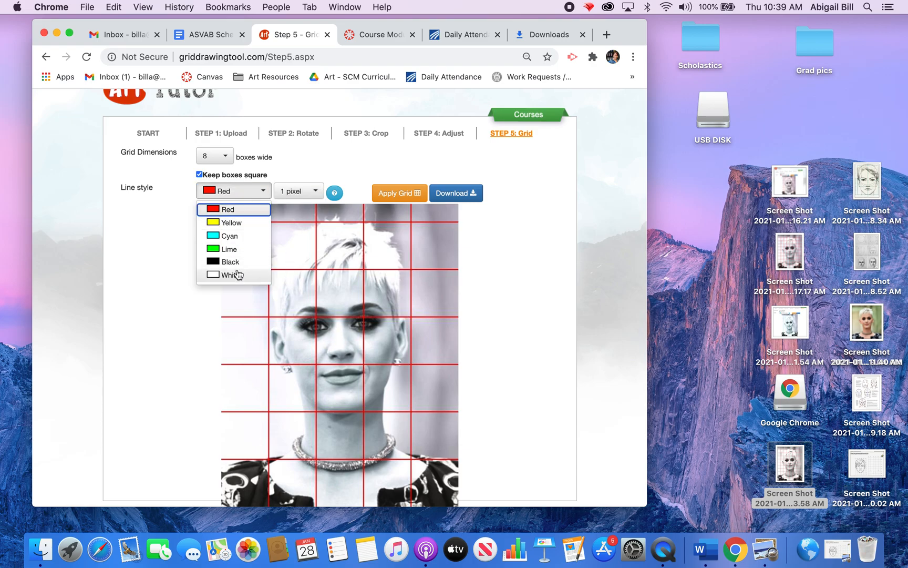
{"action": "left_click", "coordinate": [238, 210]}
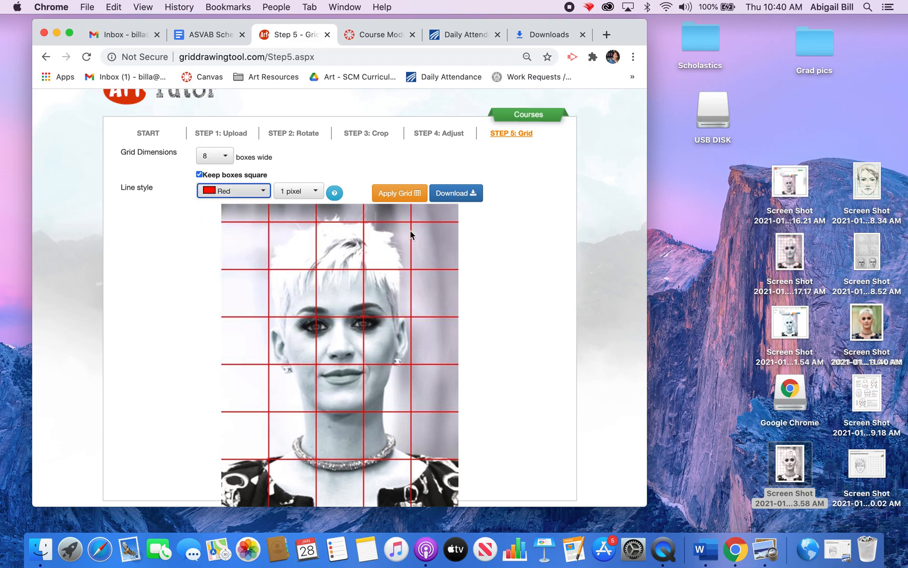
Step: Apply the configured grid to the portrait and look over the gridded image
{"action": "scroll", "coordinate": [494, 279], "scroll_direction": "down", "scroll_amount": 1}
{"action": "left_click", "coordinate": [413, 194]}
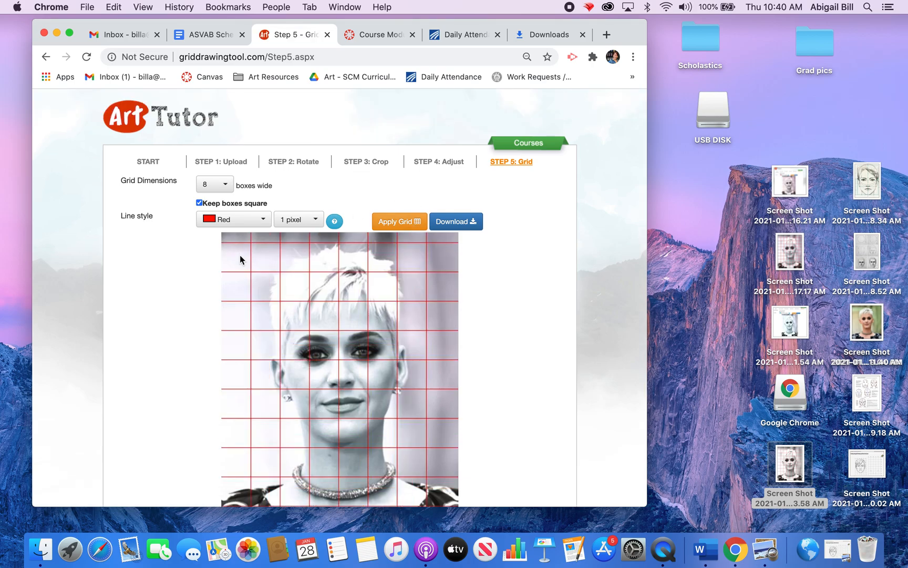
{"action": "scroll", "coordinate": [401, 370], "scroll_direction": "down", "scroll_amount": 2}
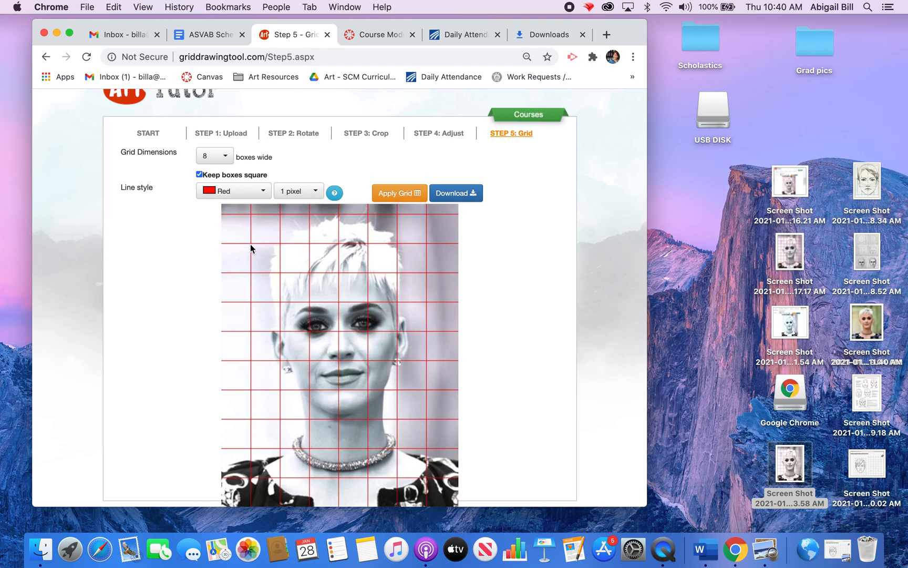
{"action": "scroll", "coordinate": [251, 244], "scroll_direction": "up", "scroll_amount": 2}
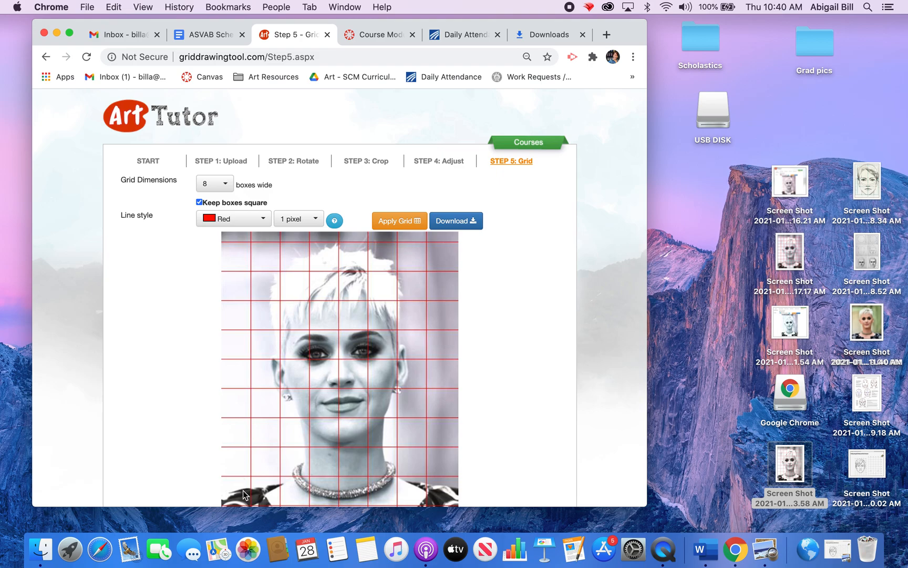
Step: Set the grid to 7 boxes wide, apply it to the portrait and look over the larger boxes
{"action": "scroll", "coordinate": [243, 491], "scroll_direction": "down", "scroll_amount": 2}
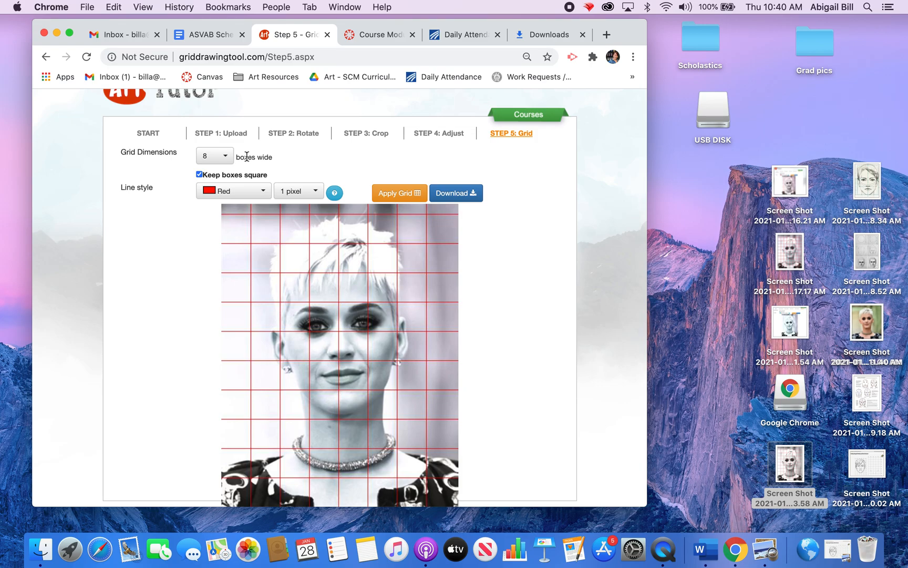
{"action": "left_click", "coordinate": [219, 156]}
{"action": "left_click", "coordinate": [220, 255]}
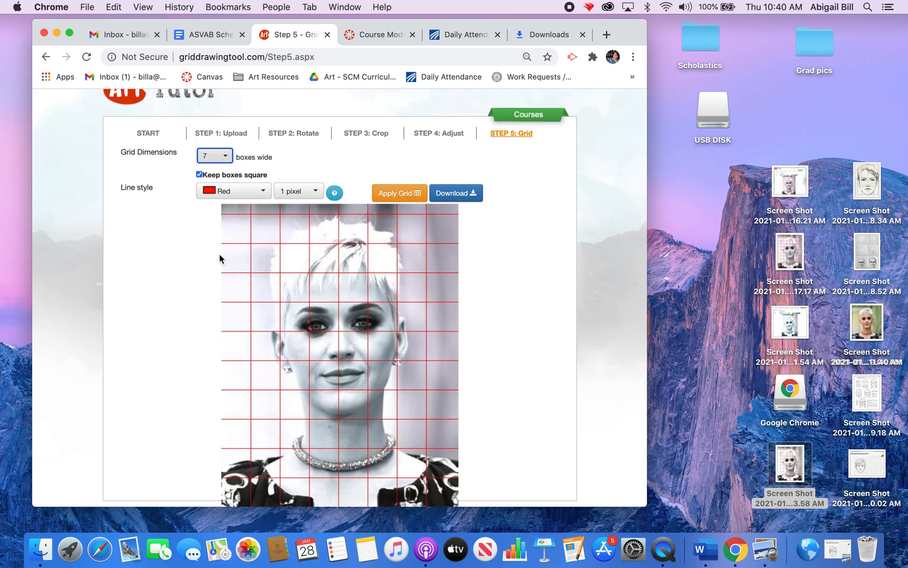
{"action": "left_click", "coordinate": [402, 197]}
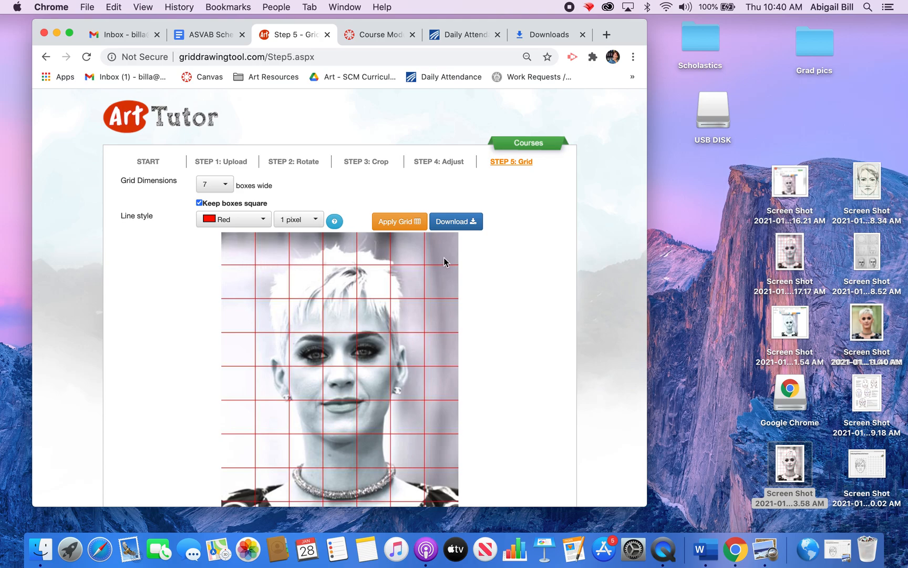
{"action": "scroll", "coordinate": [443, 257], "scroll_direction": "down", "scroll_amount": 2}
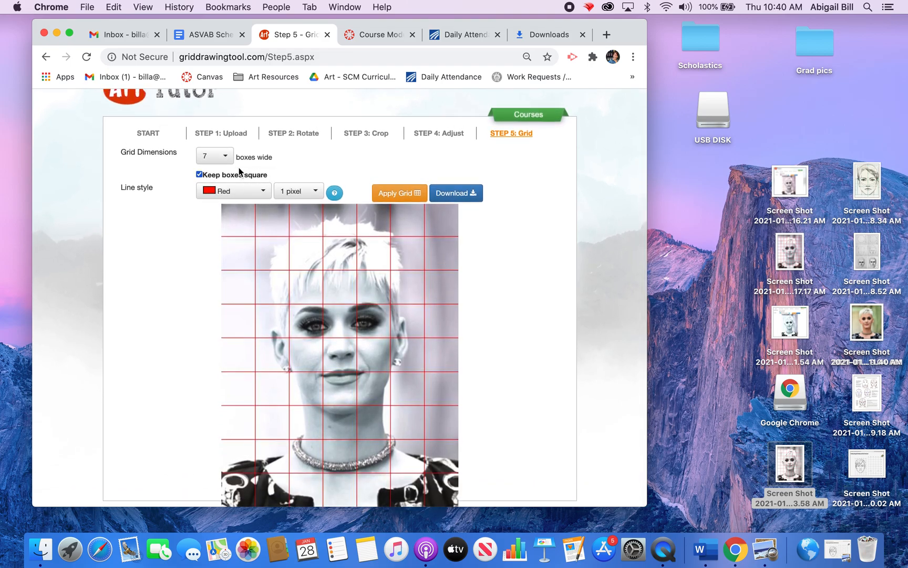
Step: Set the grid to 8 boxes wide with 2-pixel lines and apply it to the portrait
{"action": "left_click", "coordinate": [219, 153]}
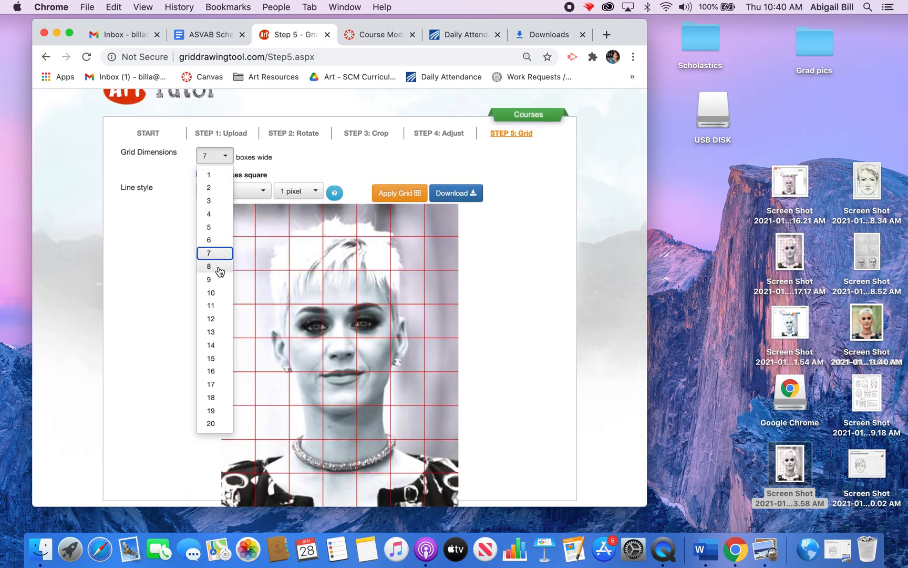
{"action": "left_click", "coordinate": [219, 268]}
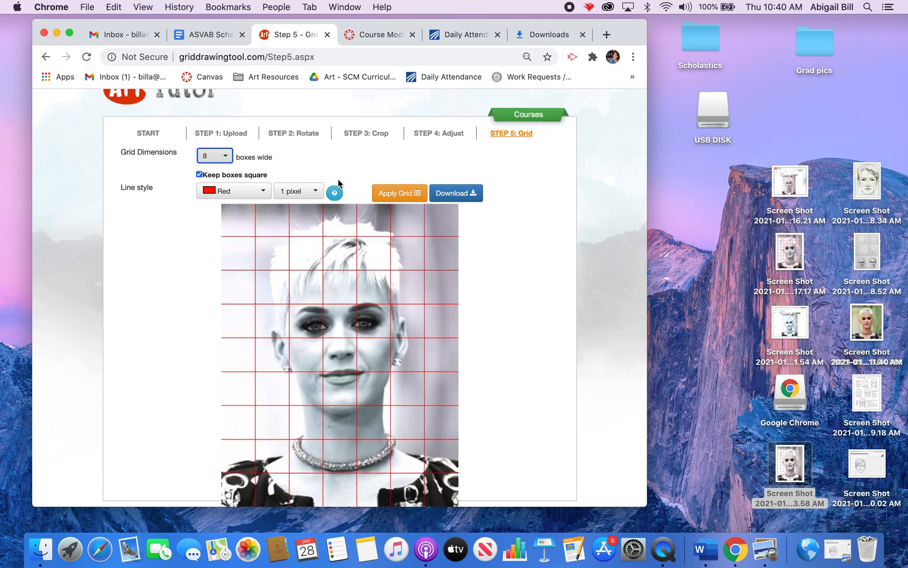
{"action": "left_click", "coordinate": [297, 190]}
{"action": "left_click", "coordinate": [301, 222]}
{"action": "left_click", "coordinate": [413, 196]}
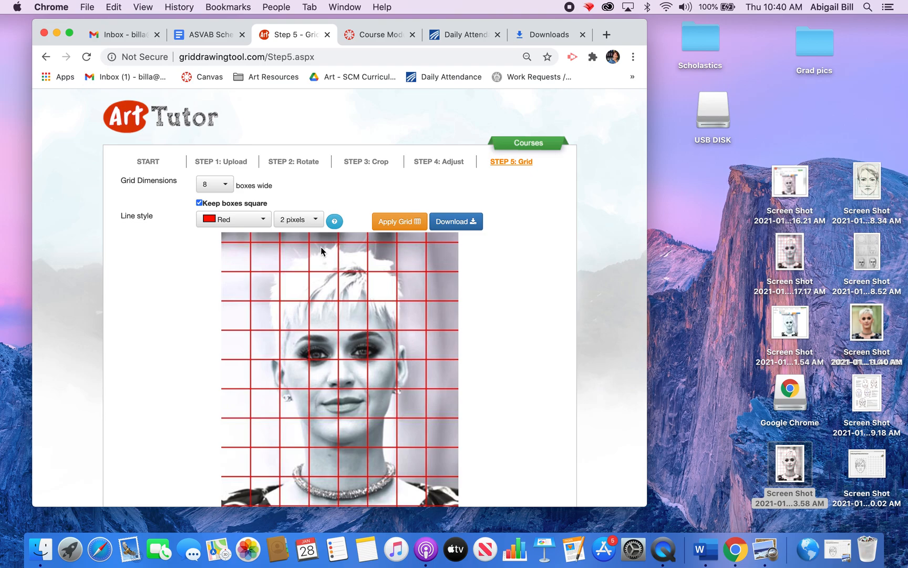
Step: Set the grid line thickness to 1 pixel and reapply the grid to the portrait
{"action": "left_click", "coordinate": [214, 184]}
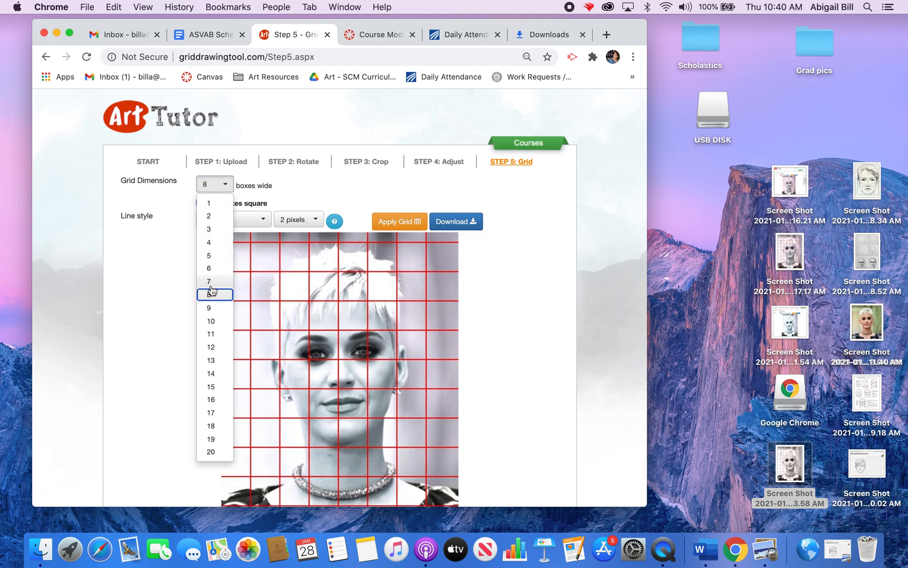
{"action": "left_click", "coordinate": [309, 223]}
{"action": "left_click", "coordinate": [303, 237]}
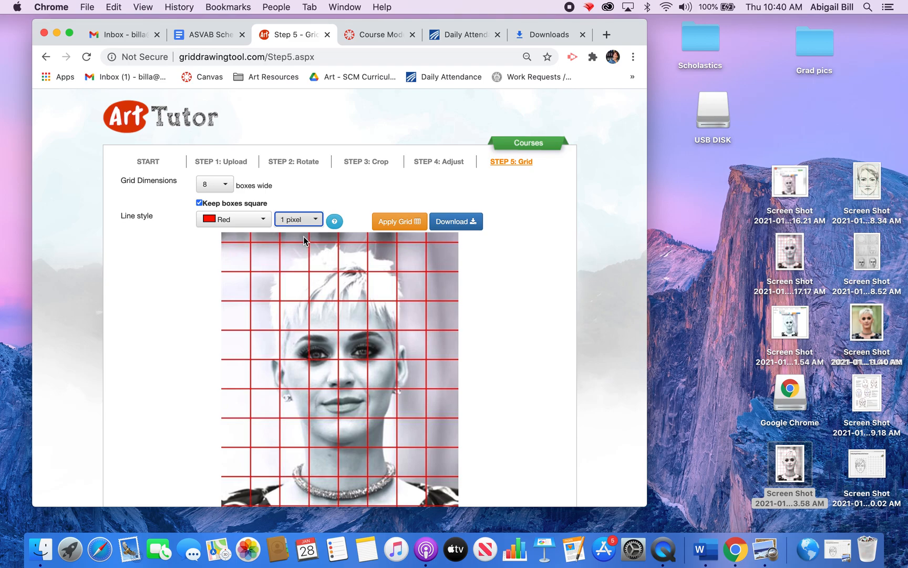
{"action": "left_click", "coordinate": [408, 223]}
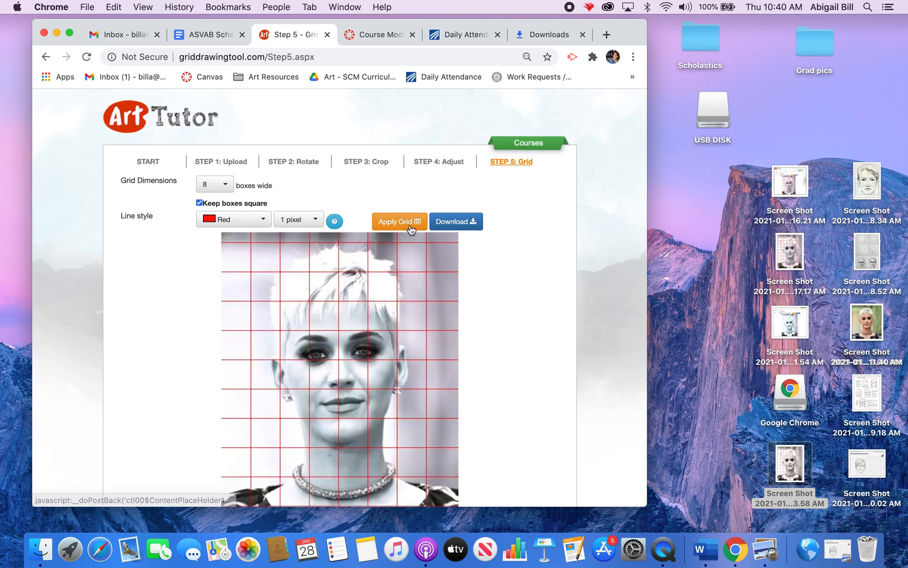
Step: Download the gridded portrait as a JPG image
{"action": "scroll", "coordinate": [490, 319], "scroll_direction": "down", "scroll_amount": 2}
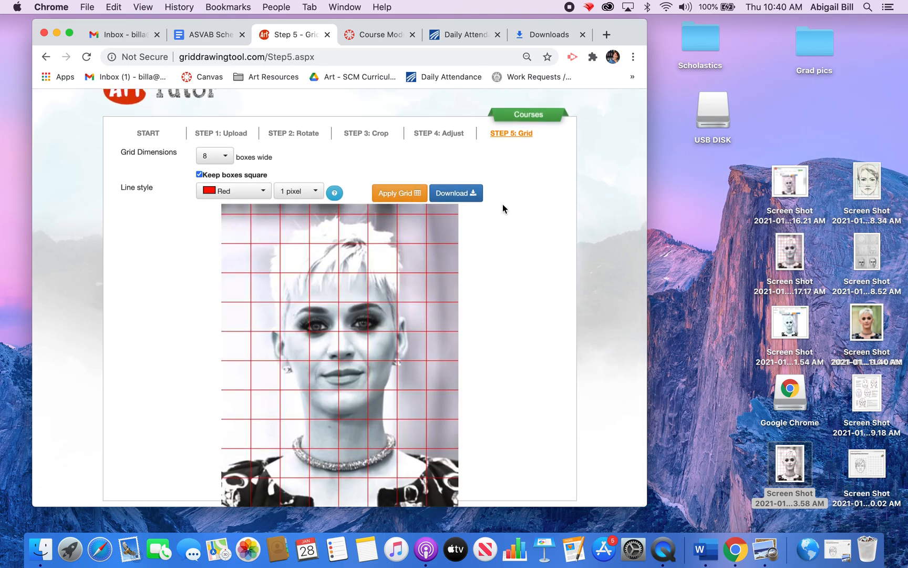
{"action": "left_click", "coordinate": [411, 195]}
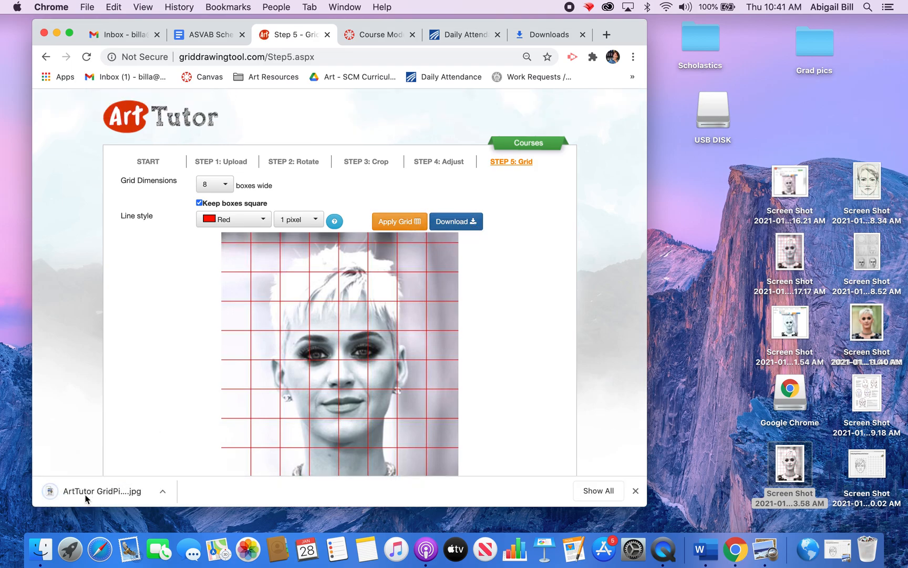
Step: Switch to Finder, view the gridded example photo IMG_0785.jpg in Preview, close it and return to the grid page in Chrome
{"action": "left_click", "coordinate": [44, 552]}
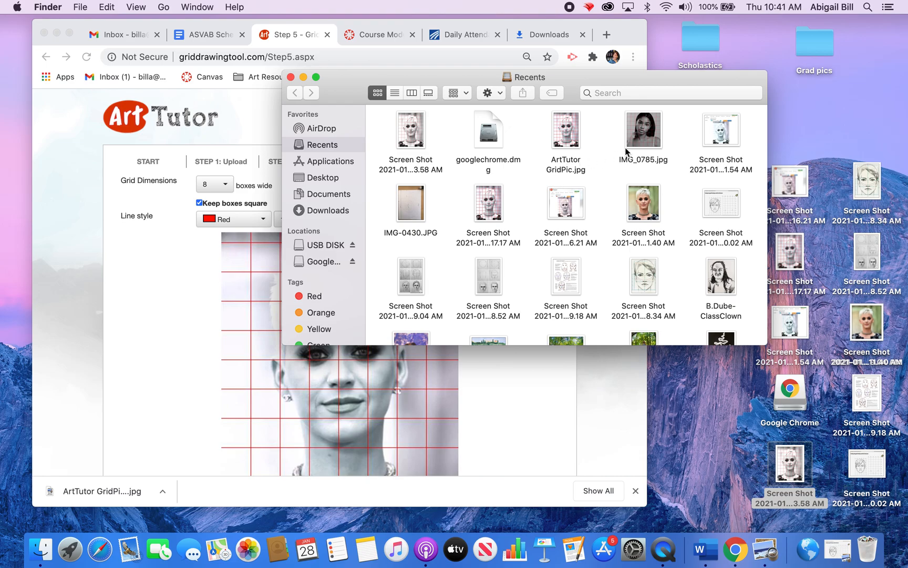
{"action": "double_click", "coordinate": [640, 141]}
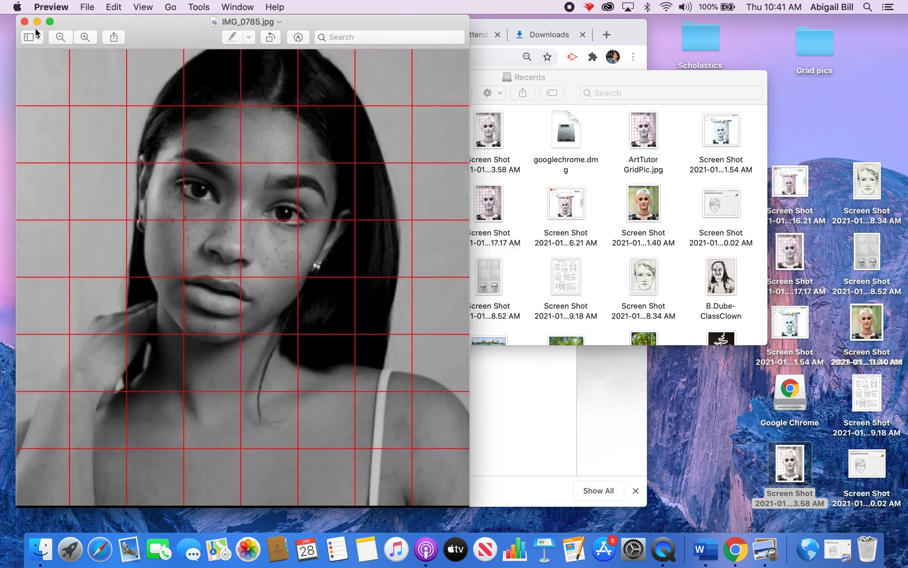
{"action": "left_click", "coordinate": [24, 22]}
{"action": "left_click", "coordinate": [488, 376]}
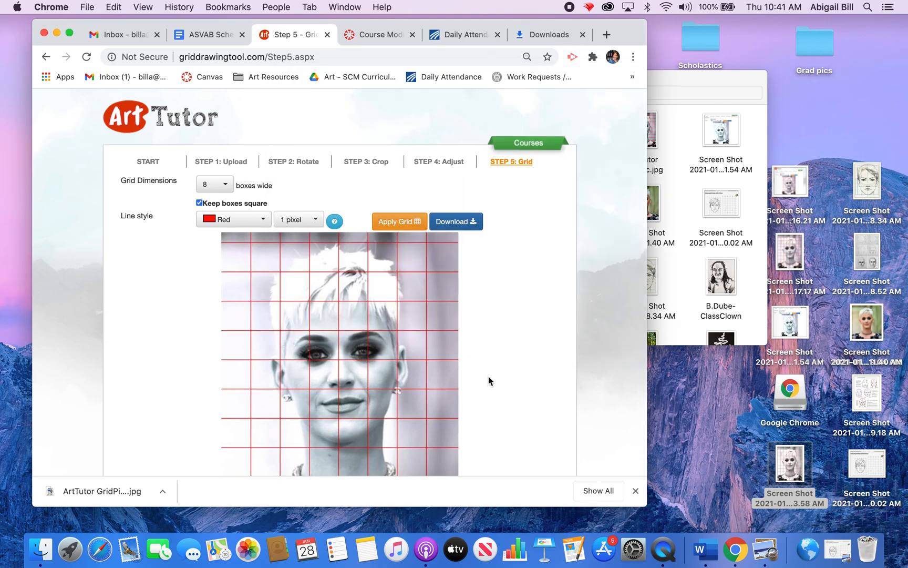
{"action": "scroll", "coordinate": [496, 279], "scroll_direction": "down", "scroll_amount": 3}
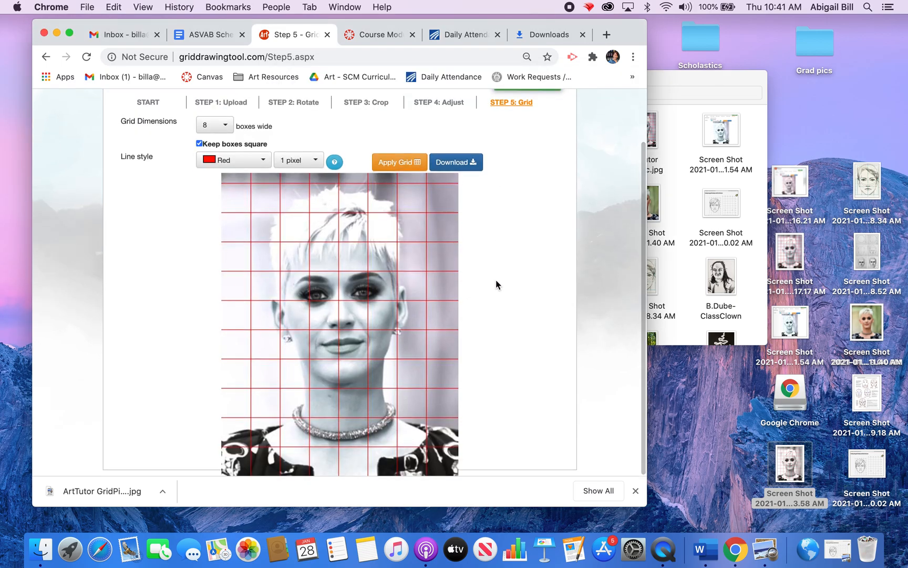
{"action": "scroll", "coordinate": [488, 276], "scroll_direction": "up", "scroll_amount": 2}
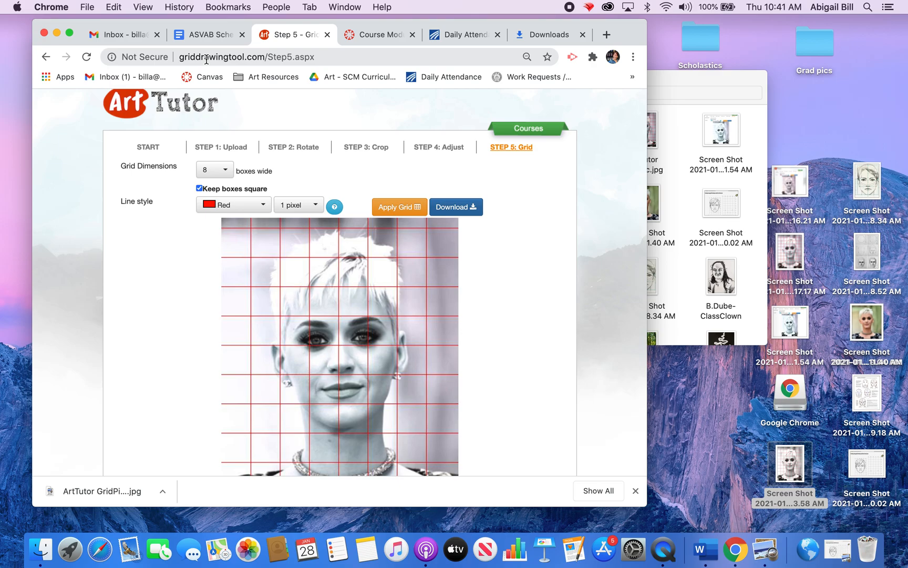